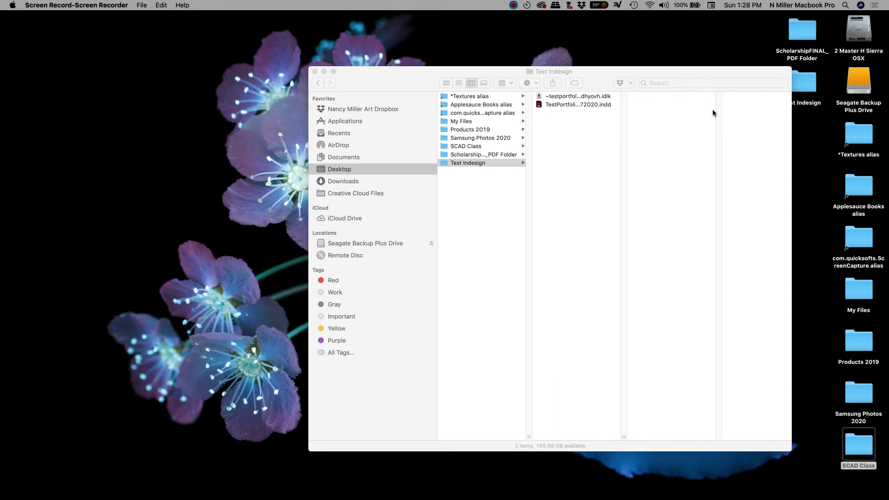
Open the desktop's Test Indesign folder and create a new folder inside it named 'Images'.
{"action": "left_click_drag", "start_coordinate": [693, 71], "coordinate": [614, 68]}
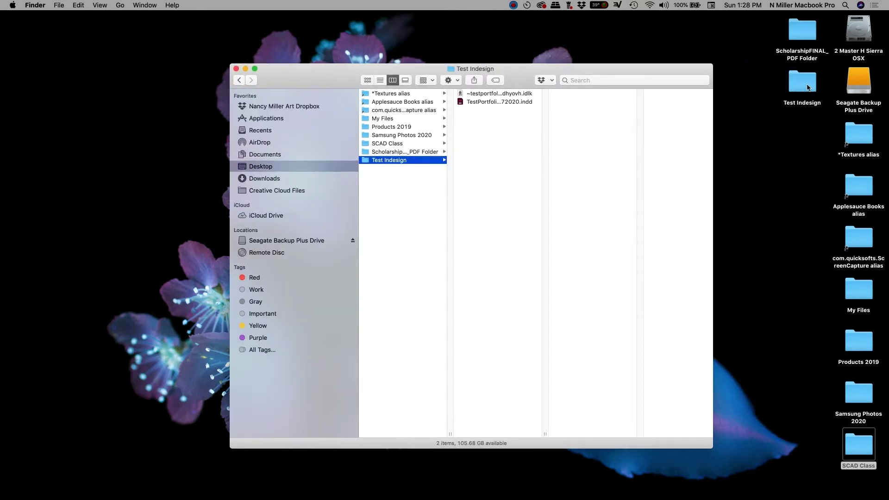
{"action": "double_click", "coordinate": [808, 85]}
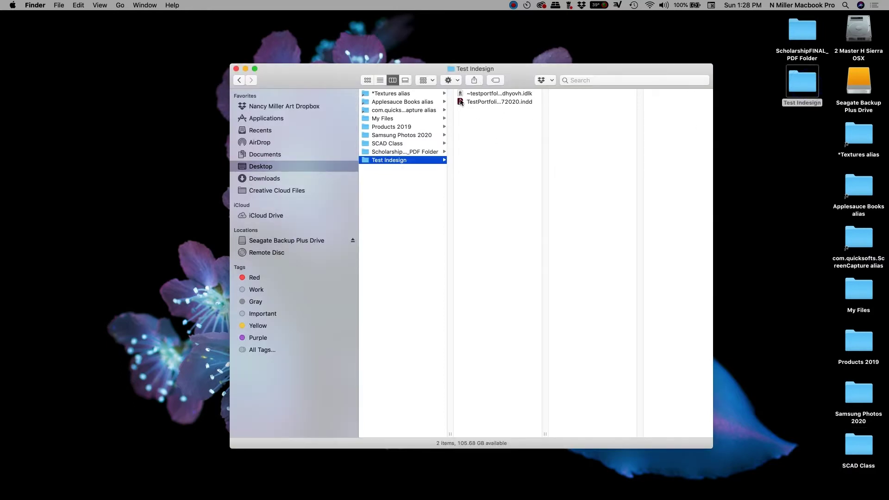
{"action": "left_click", "coordinate": [472, 123]}
{"action": "right_click", "coordinate": [473, 122]}
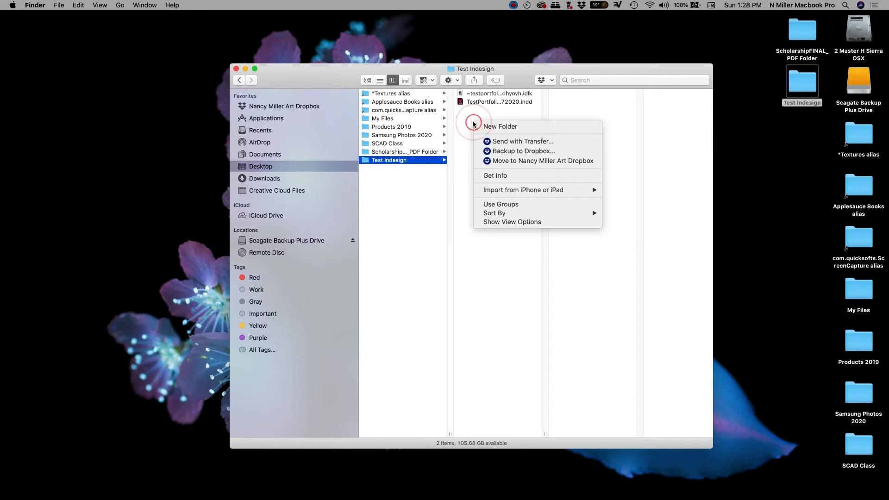
{"action": "left_click", "coordinate": [486, 127]}
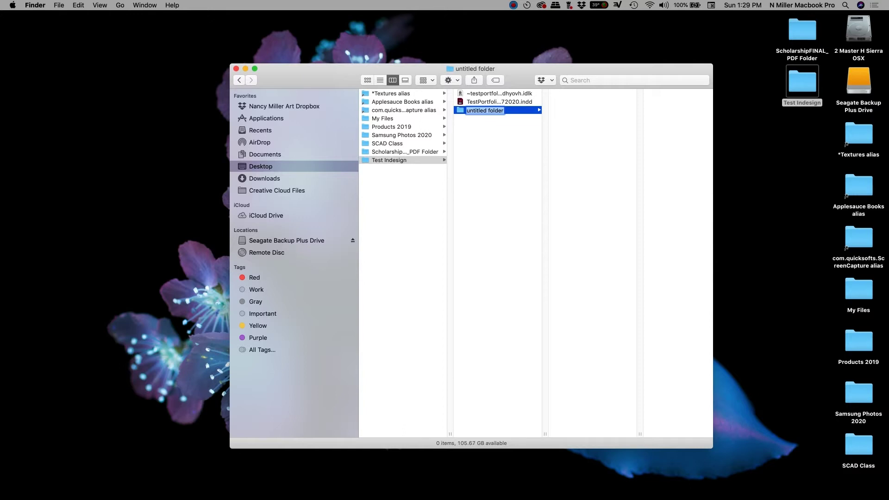
{"action": "type", "text": "Images"}
{"action": "key", "text": "Return"}
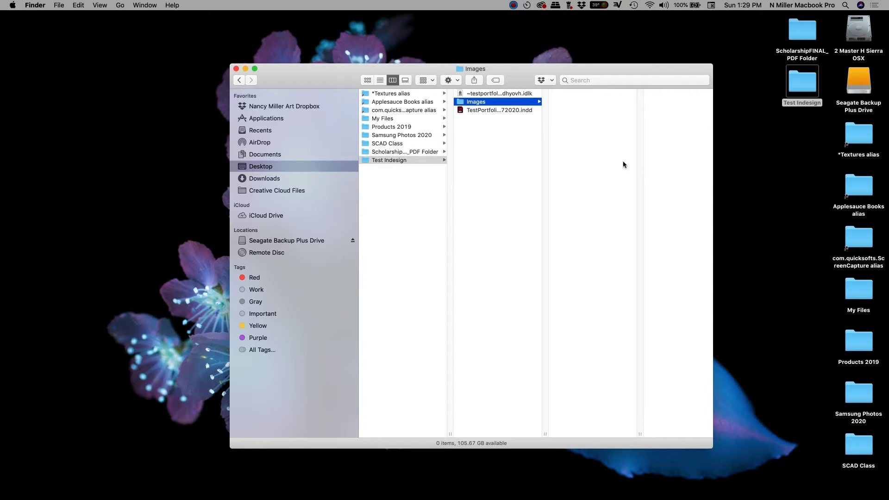
{"action": "left_click", "coordinate": [807, 288]}
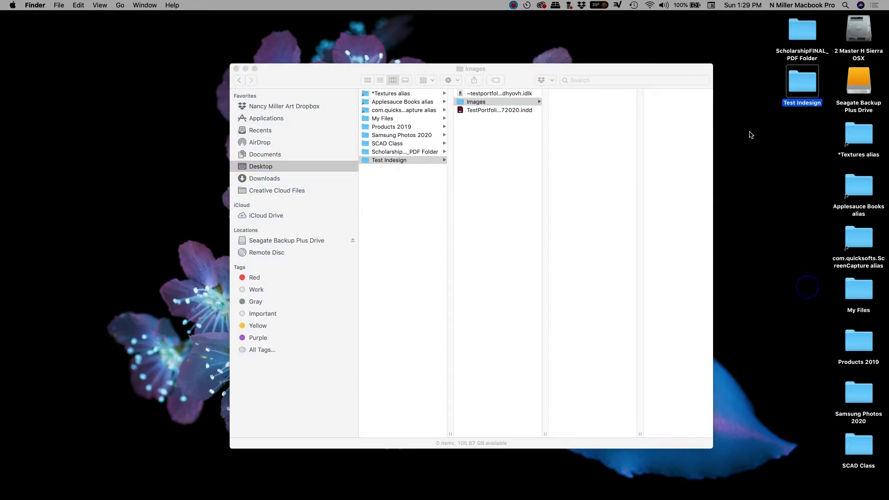
Move all 37 image files from ScholarshipFINAL_PDF Folder's Links folder into Test Indesign.
{"action": "double_click", "coordinate": [804, 34]}
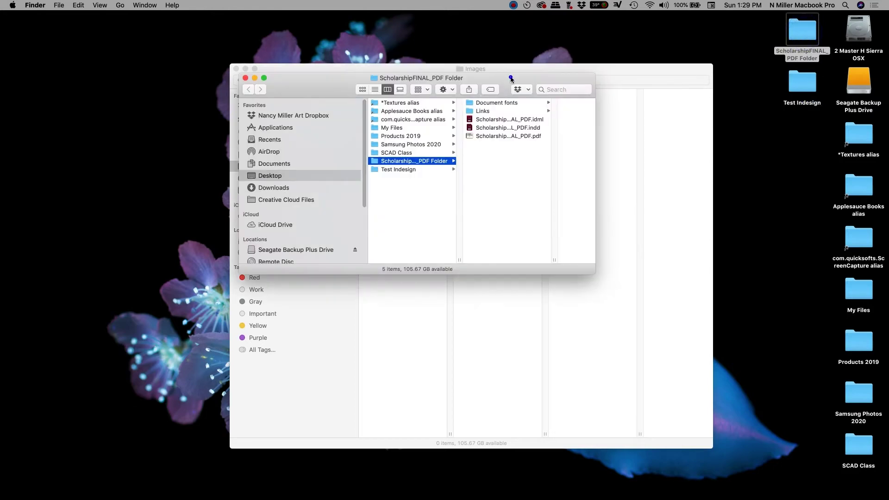
{"action": "left_click_drag", "start_coordinate": [511, 78], "coordinate": [277, 105]}
{"action": "left_click", "coordinate": [260, 137]}
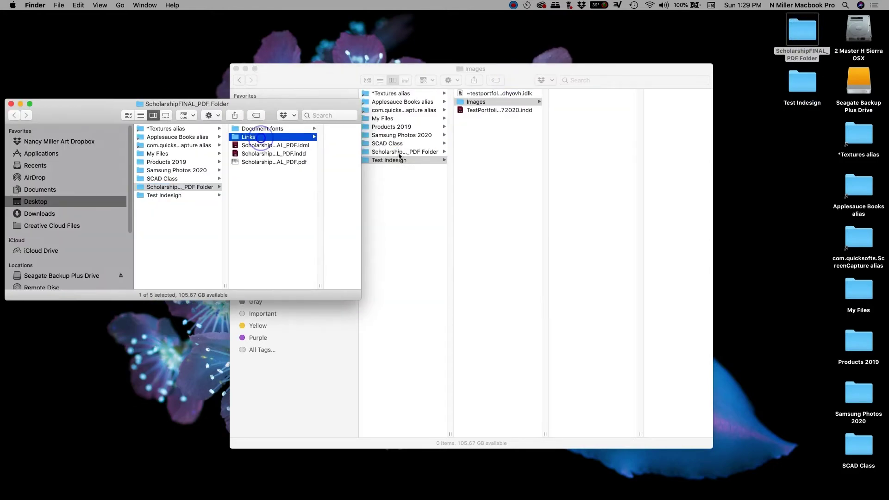
{"action": "left_click", "coordinate": [294, 129]}
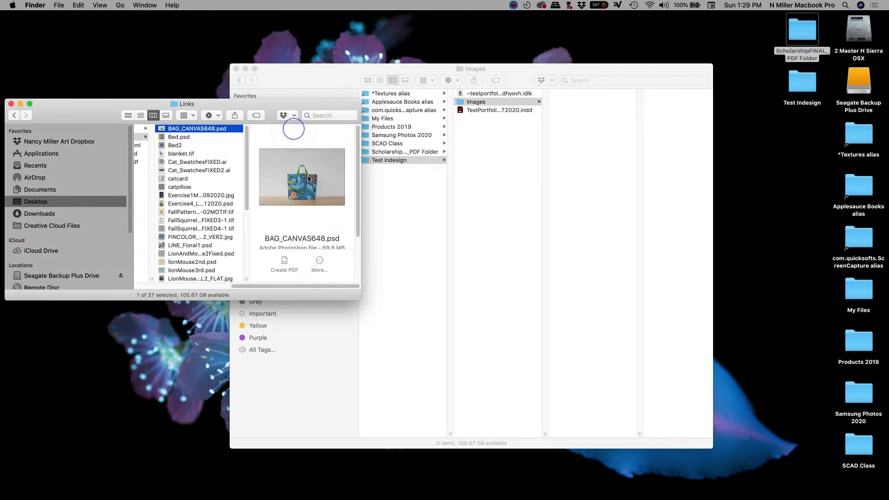
{"action": "left_click_drag", "start_coordinate": [246, 185], "coordinate": [245, 250]}
{"action": "left_click", "coordinate": [191, 279], "text": "shift"}
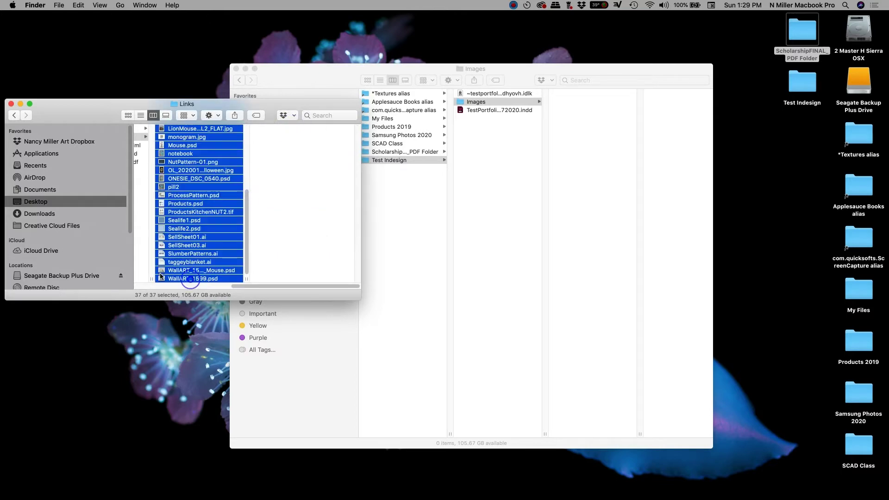
{"action": "left_click_drag", "start_coordinate": [161, 276], "coordinate": [511, 104]}
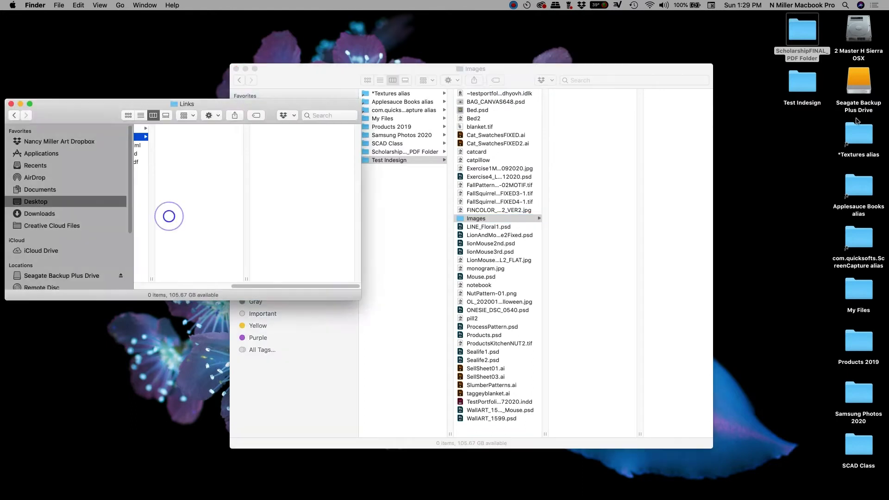
Close the scholarship window and send ScholarshipFINAL_PDF Folder to the Trash.
{"action": "key", "text": "super+w"}
{"action": "key", "text": "super+BackSpace"}
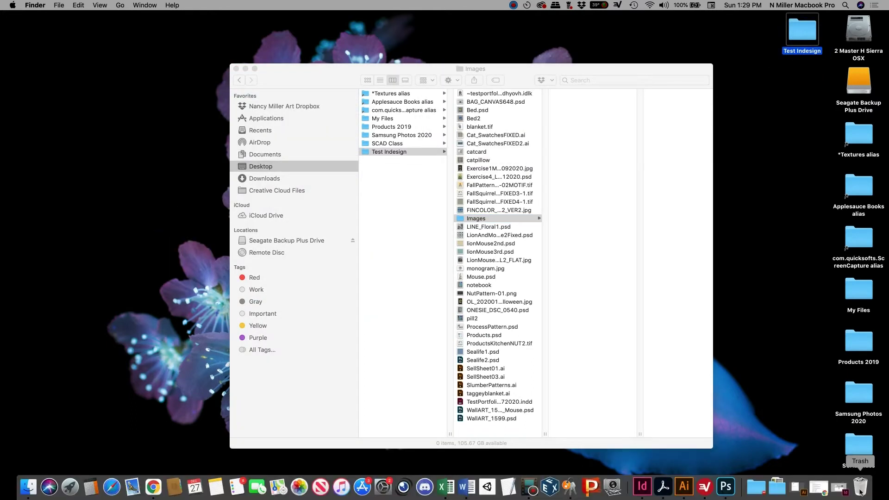
{"action": "right_click", "coordinate": [860, 488]}
Empty the Trash, confirming the permanent erase.
{"action": "left_click", "coordinate": [860, 458]}
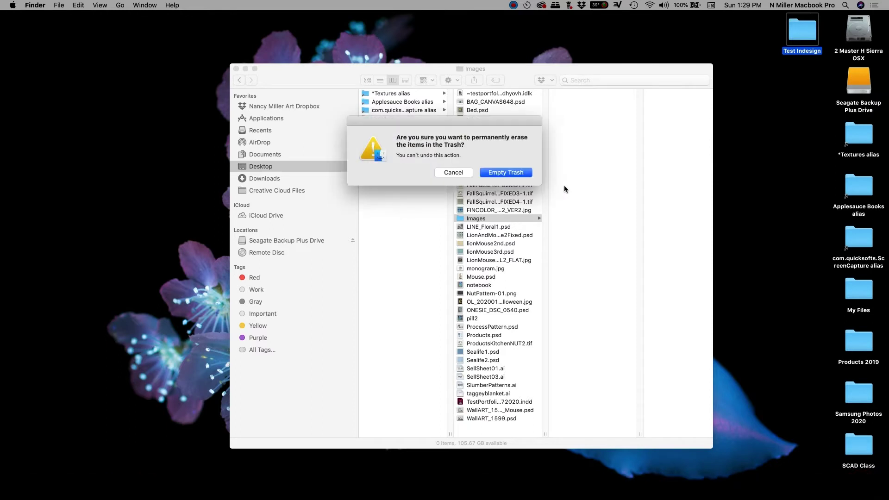
{"action": "left_click", "coordinate": [515, 172]}
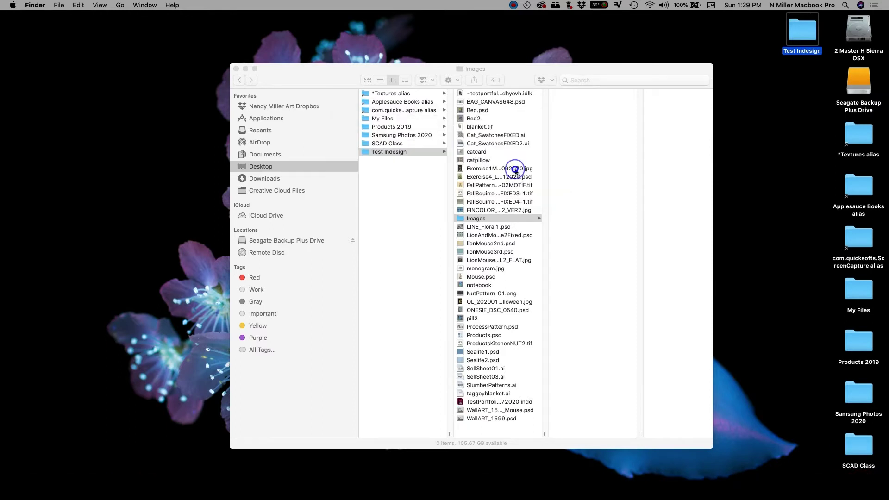
{"action": "left_click", "coordinate": [483, 102]}
Move the loose image files into Images in batches of 14, 21 and the two WallART files.
{"action": "left_click", "coordinate": [494, 104]}
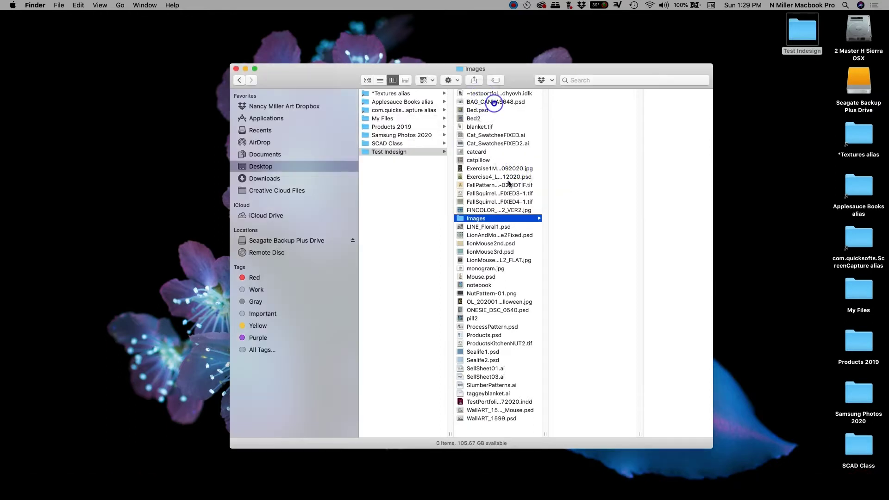
{"action": "left_click", "coordinate": [499, 211], "text": "shift"}
{"action": "left_click_drag", "start_coordinate": [499, 210], "coordinate": [477, 218]}
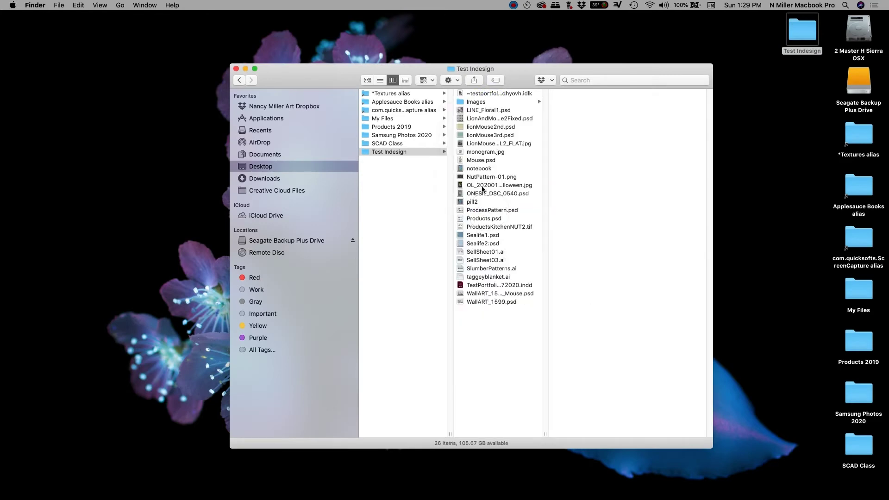
{"action": "left_click", "coordinate": [494, 109]}
{"action": "left_click", "coordinate": [481, 277], "text": "shift"}
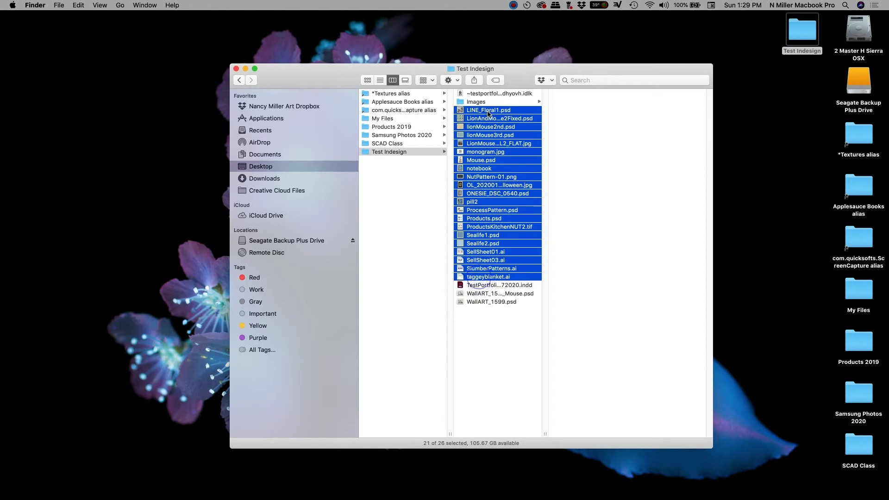
{"action": "left_click_drag", "start_coordinate": [481, 276], "coordinate": [483, 103]}
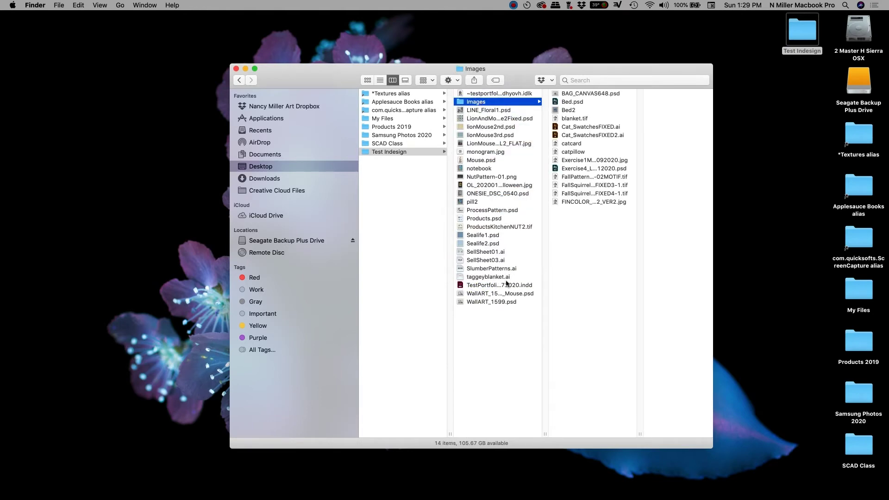
{"action": "left_click", "coordinate": [486, 119]}
{"action": "left_click", "coordinate": [474, 127], "text": "shift"}
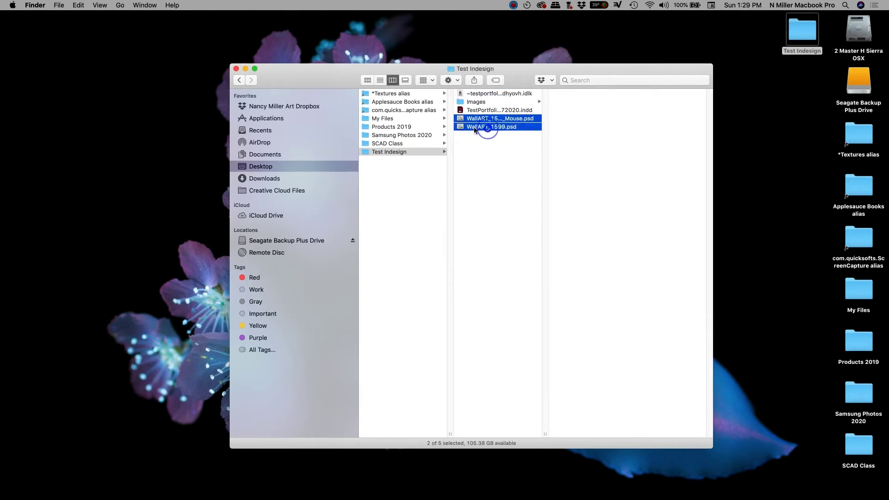
{"action": "left_click_drag", "start_coordinate": [473, 127], "coordinate": [471, 105]}
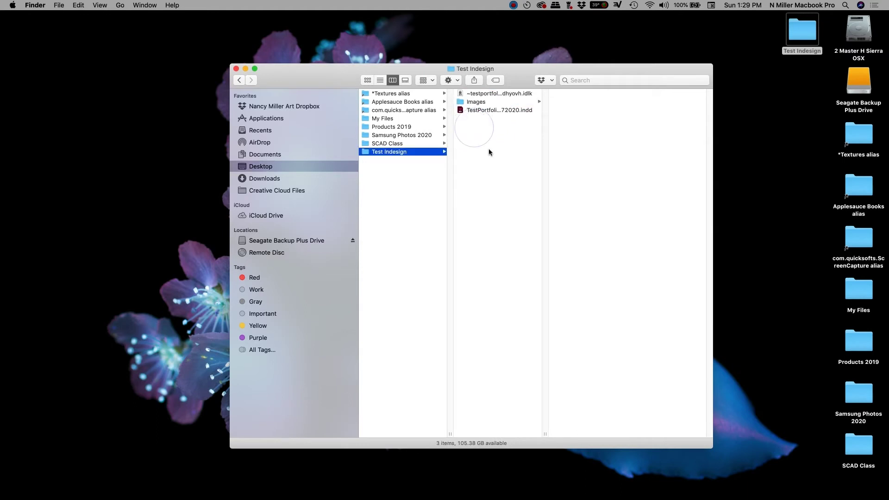
{"action": "left_click", "coordinate": [495, 111]}
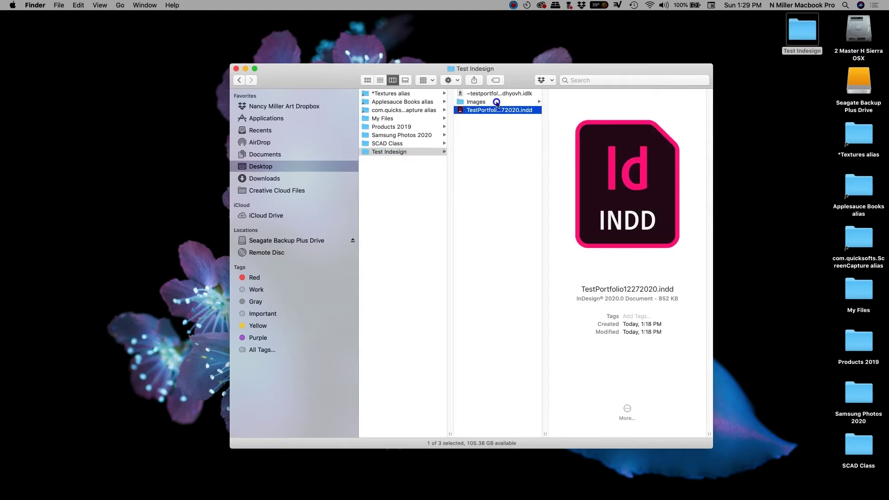
{"action": "left_click", "coordinate": [495, 102]}
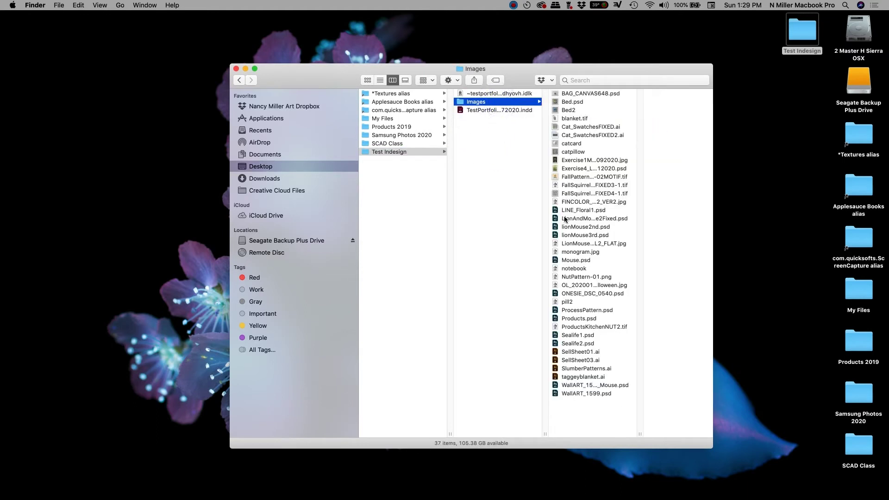
{"action": "left_click", "coordinate": [518, 216]}
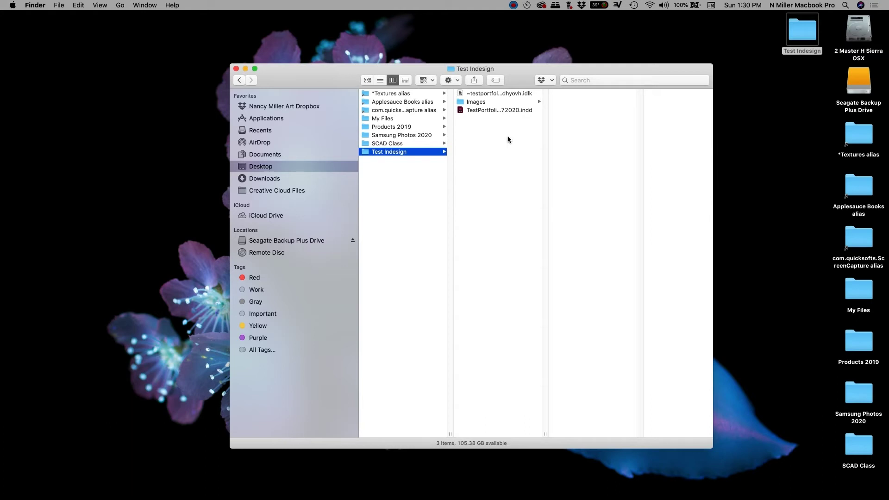
Select the Images folder in Test Indesign to list its 37 image files.
{"action": "left_click", "coordinate": [480, 103]}
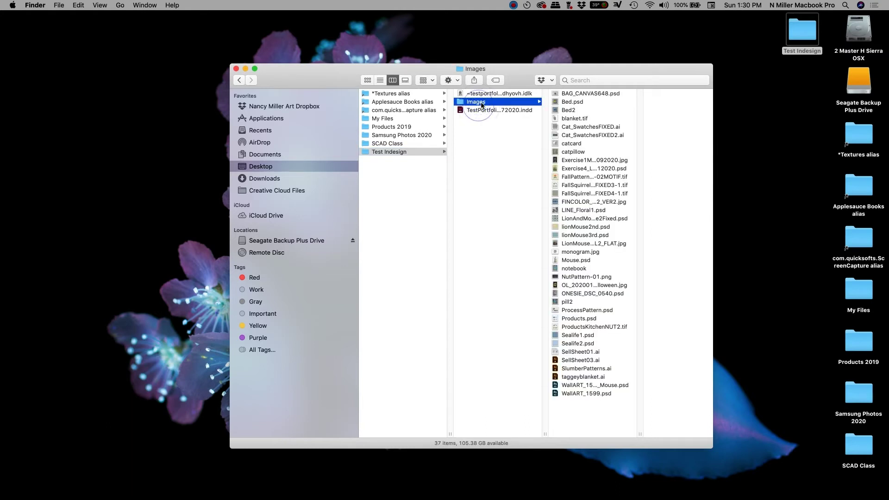